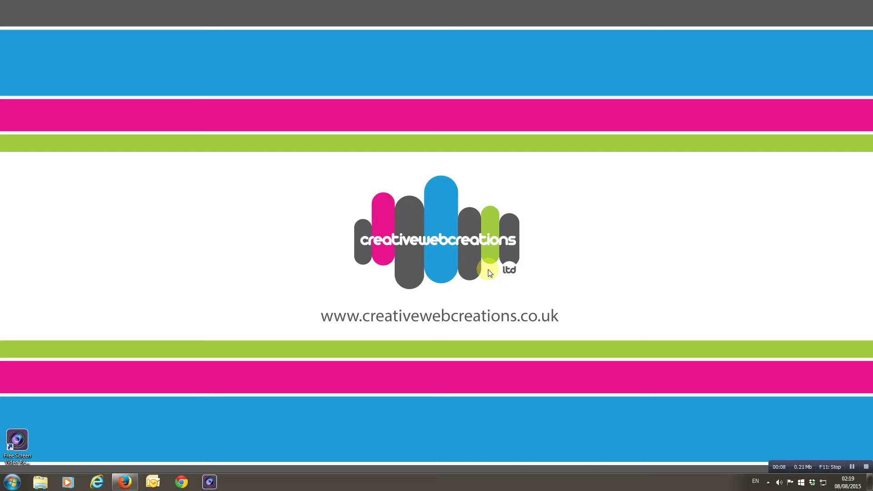
- Bring the Firefox window with the High Peak Cycles bikes page to the front
left_click(132, 485)
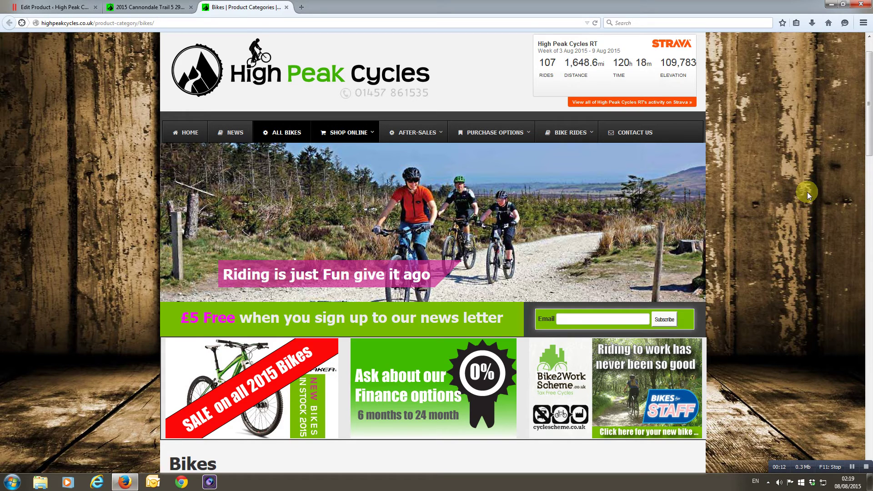
- Look over the Bikes listing and its filters, then switch to the Cannondale Trail 5 29er product page
scroll(795, 187, "down", 5)
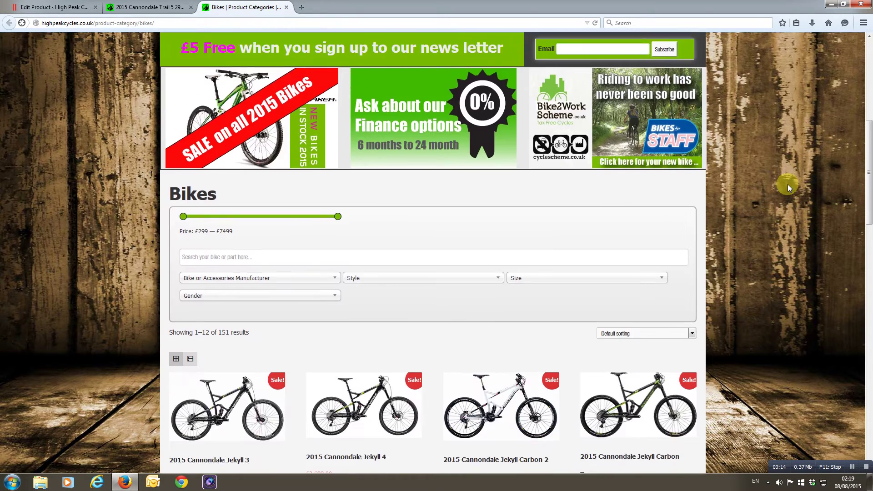
scroll(788, 184, "down", 7)
scroll(771, 203, "down", 6)
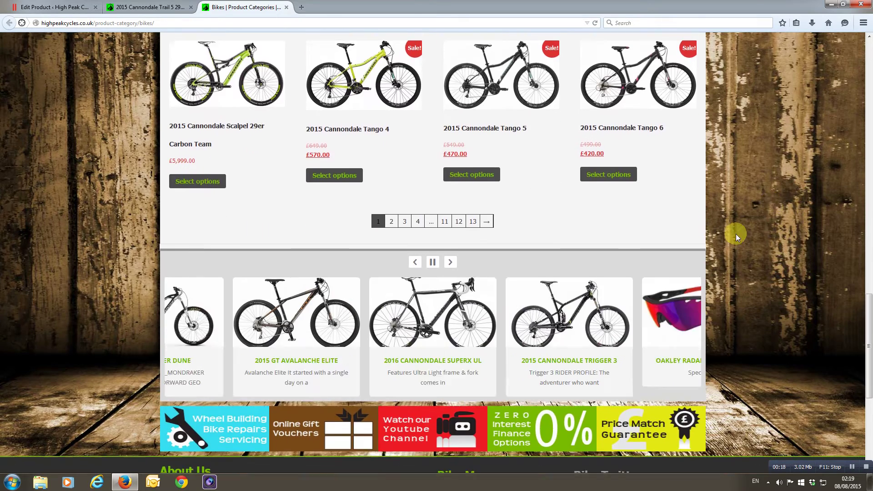
scroll(731, 145, "up", 2)
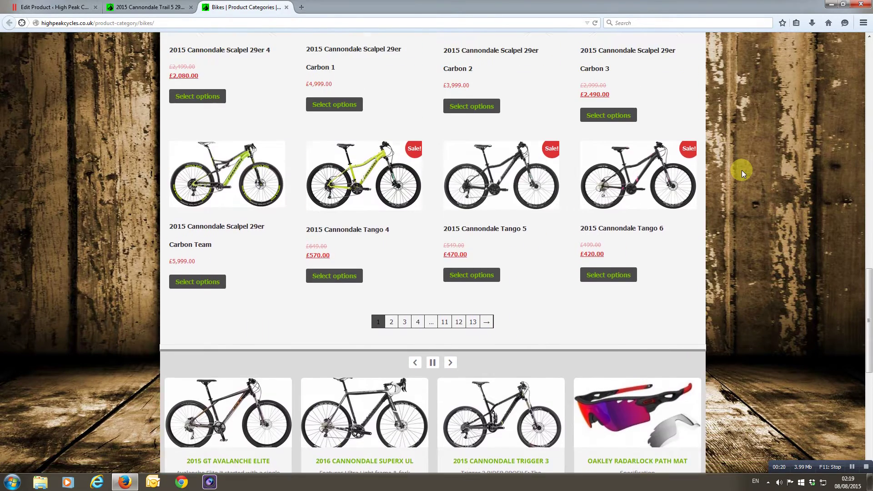
scroll(741, 170, "up", 3)
scroll(741, 193, "up", 1)
scroll(741, 192, "up", 1)
scroll(633, 232, "up", 3)
scroll(630, 222, "up", 5)
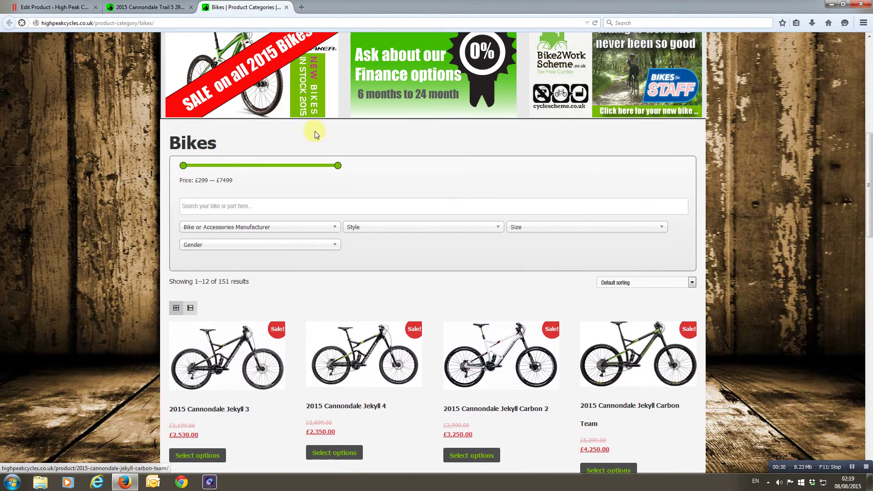
scroll(139, 261, "up", 1)
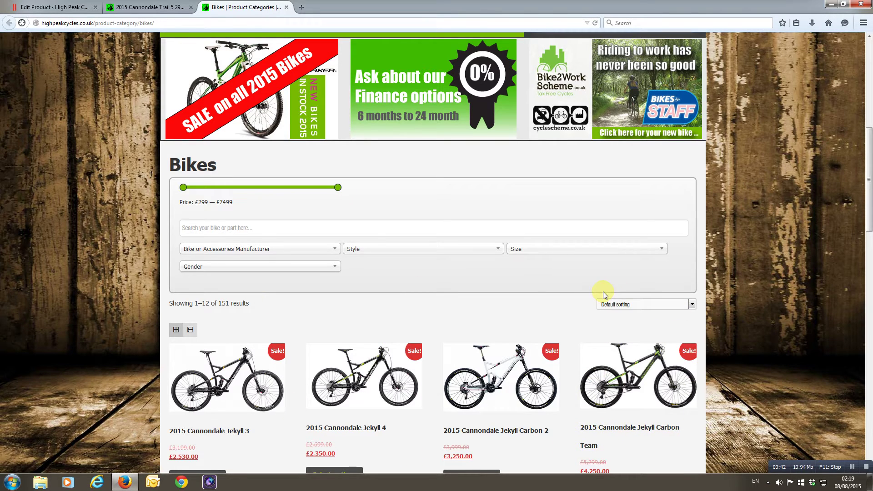
left_click(145, 6)
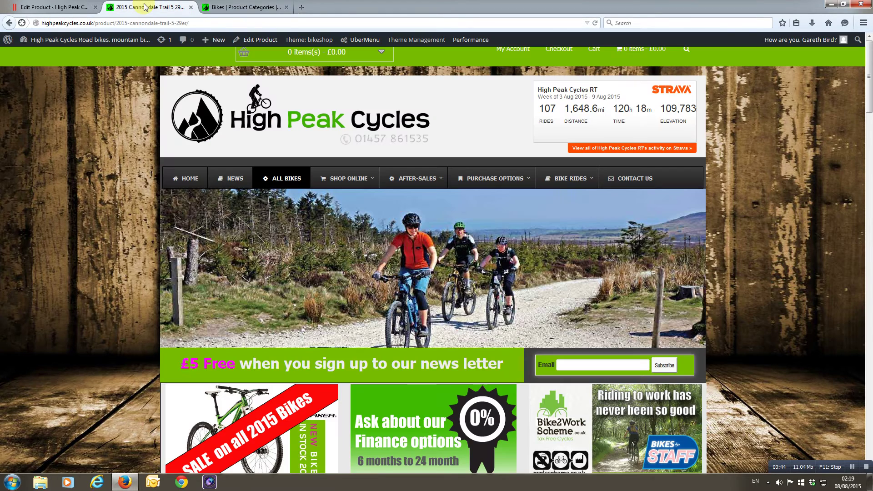
- Clear the selected bike size on the Trail 5 29er's Sizes tab
scroll(619, 278, "down", 5)
scroll(549, 257, "down", 3)
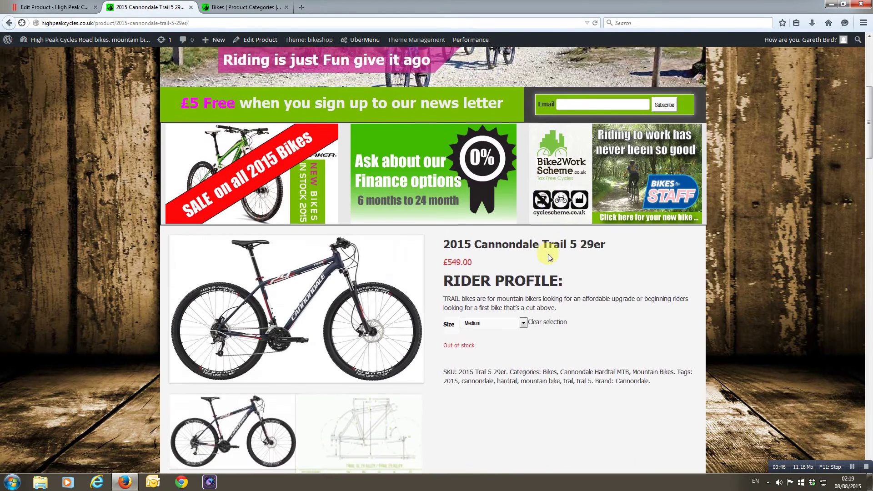
scroll(594, 249, "down", 5)
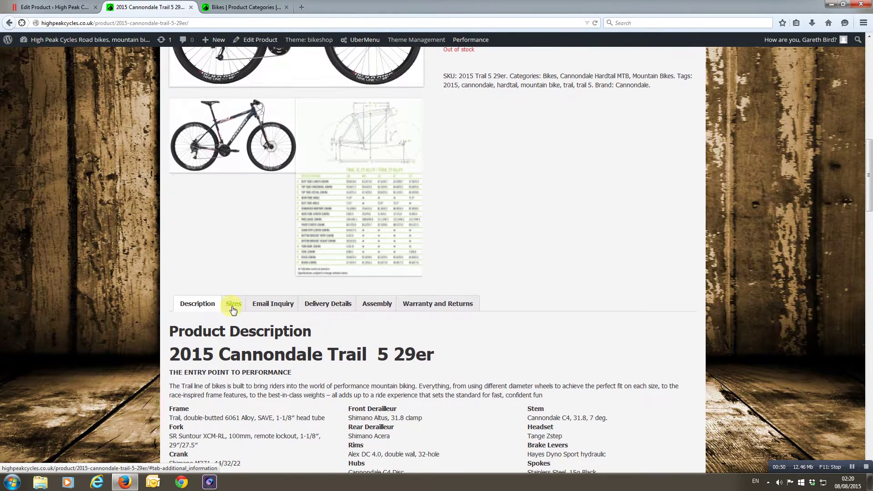
left_click(233, 308)
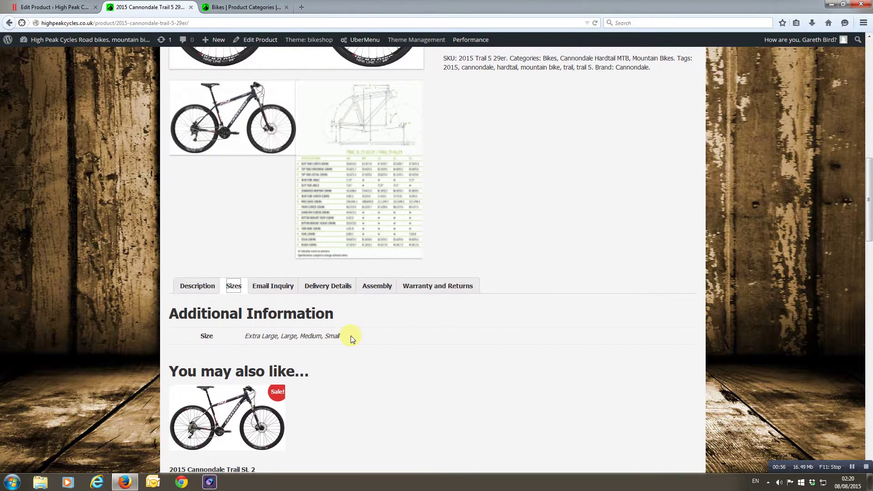
scroll(273, 321, "up", 1)
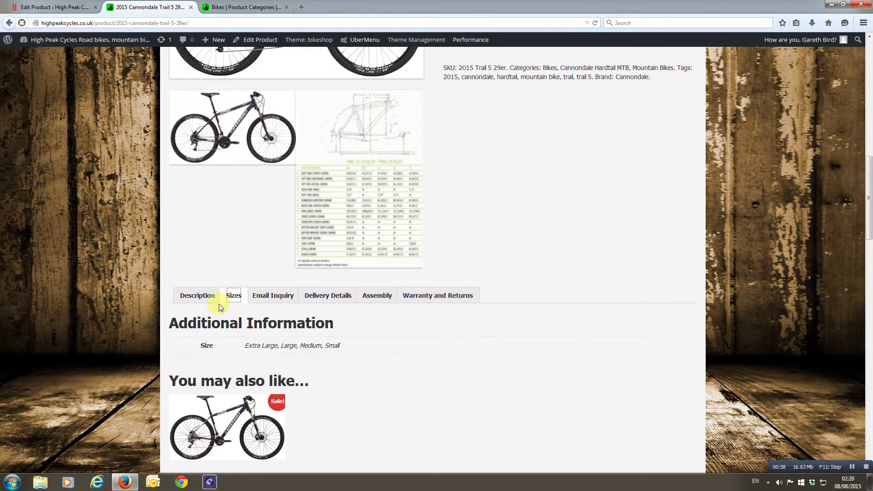
scroll(523, 269, "up", 6)
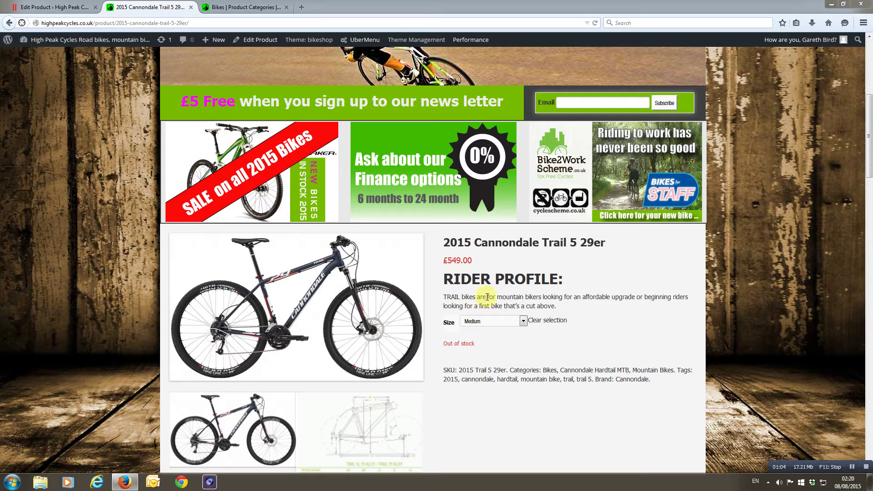
left_click(527, 322)
- Switch to the product's Edit Product admin page
scroll(590, 294, "down", 3)
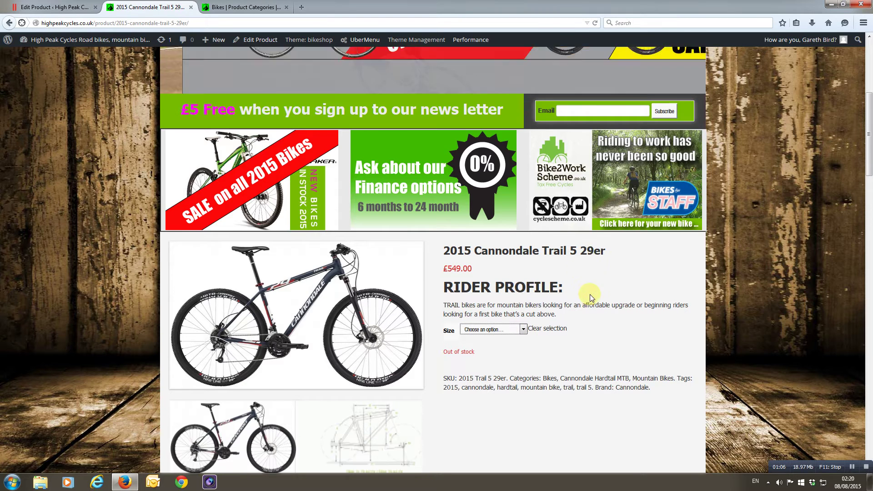
scroll(590, 293, "down", 5)
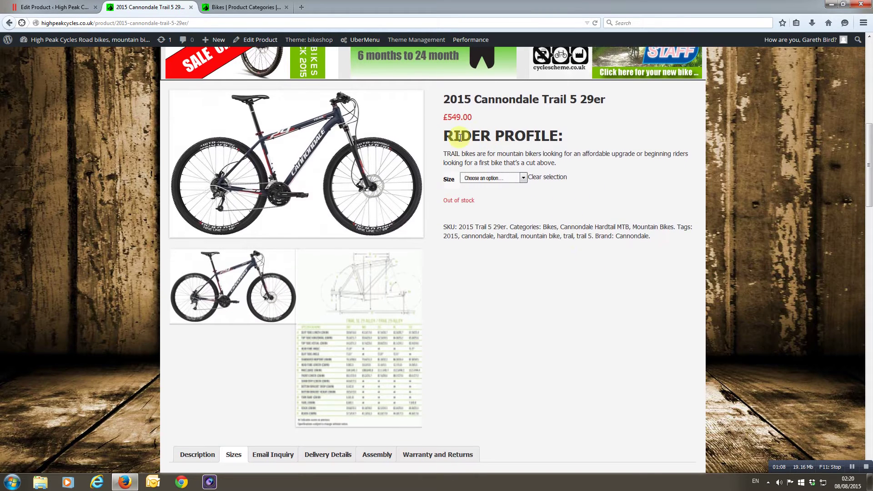
scroll(477, 173, "down", 1)
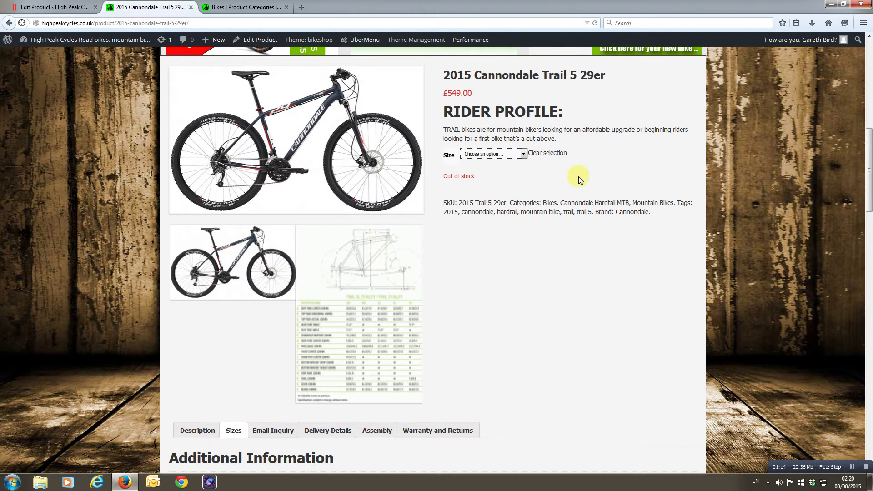
scroll(579, 176, "up", 3)
left_click(55, 10)
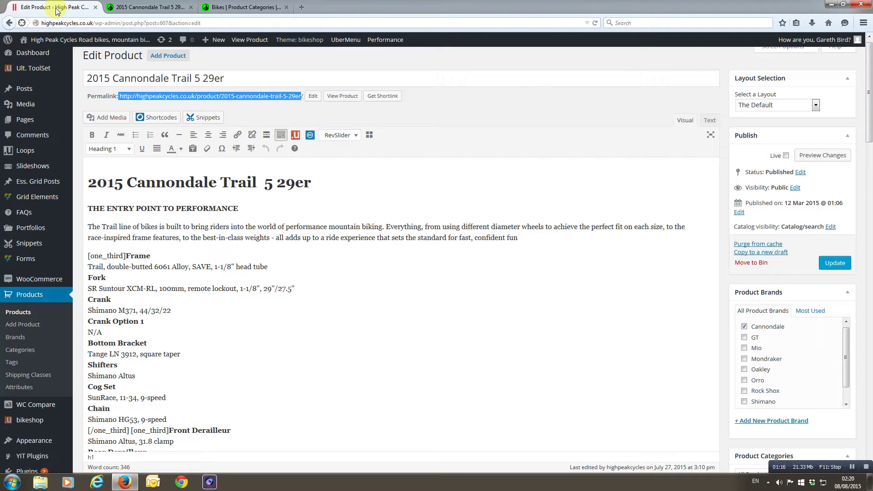
- In the Product Data Attributes panel, review the Size values and select Bike or Accessories Manufacturer to add
scroll(382, 195, "down", 10)
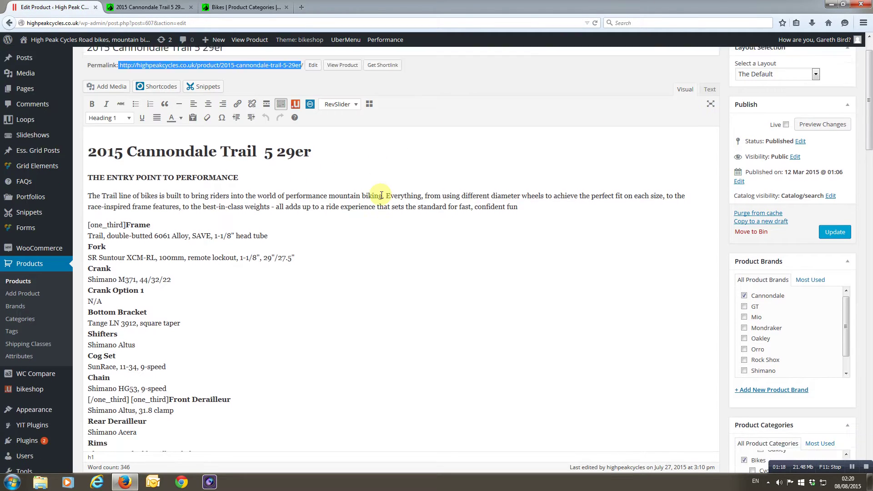
scroll(384, 198, "down", 10)
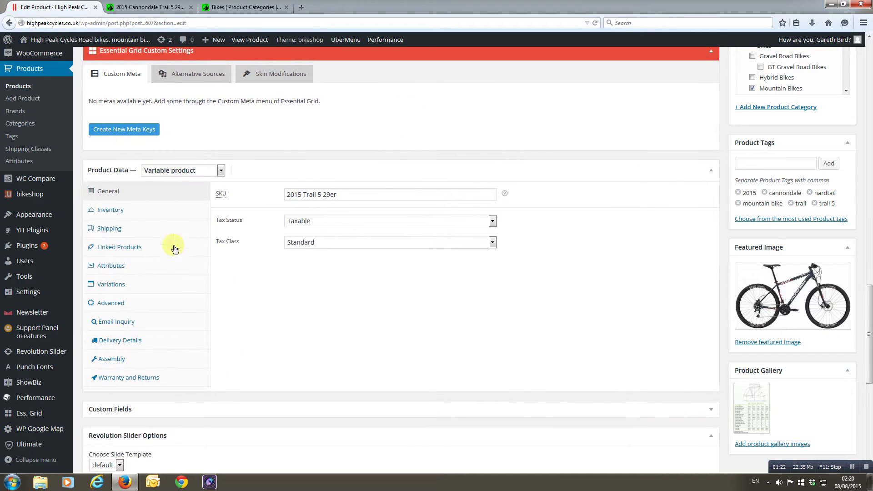
left_click(122, 264)
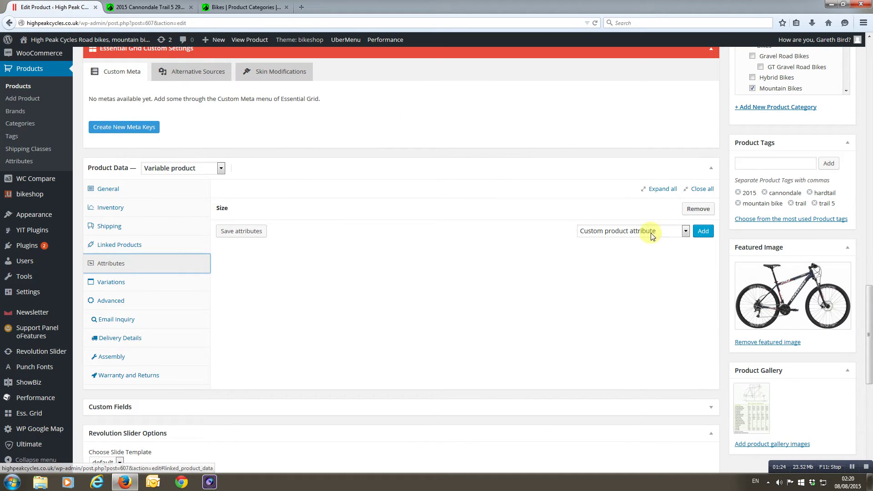
left_click(674, 211)
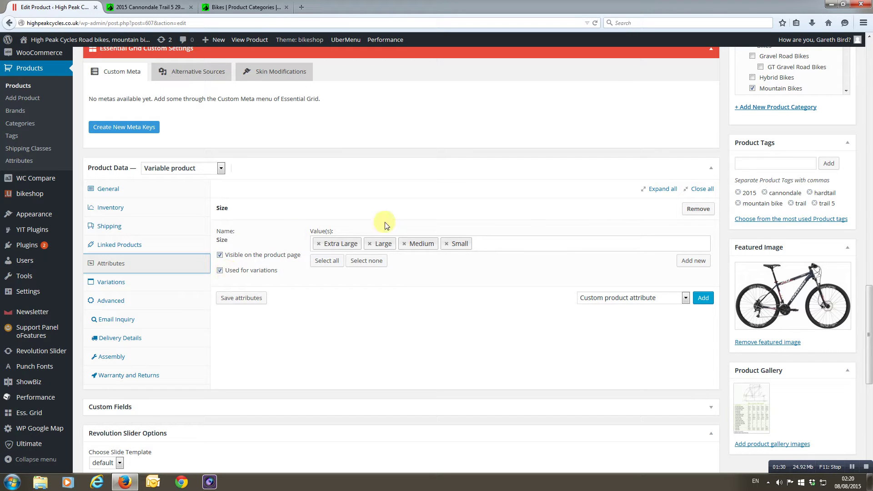
left_click(674, 211)
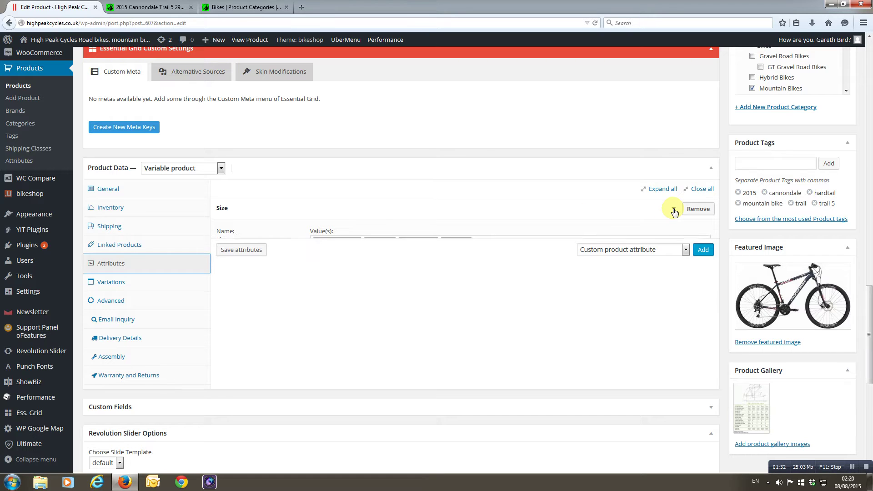
left_click(686, 231)
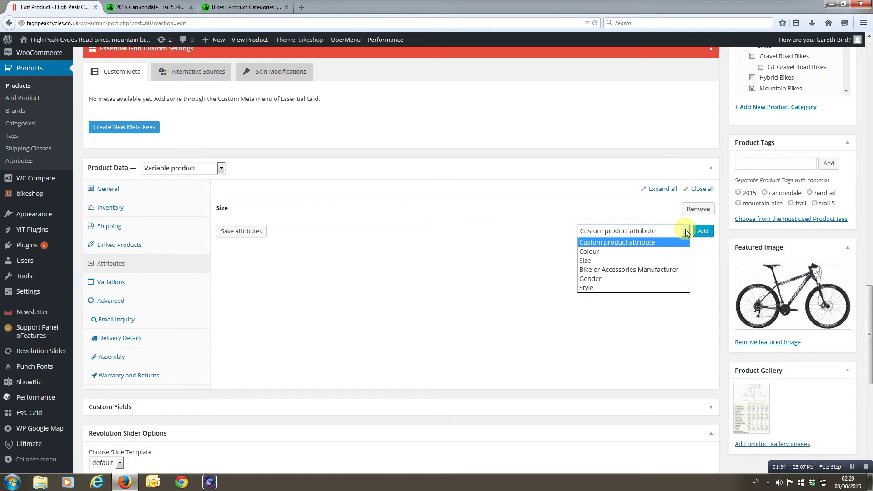
left_click(637, 270)
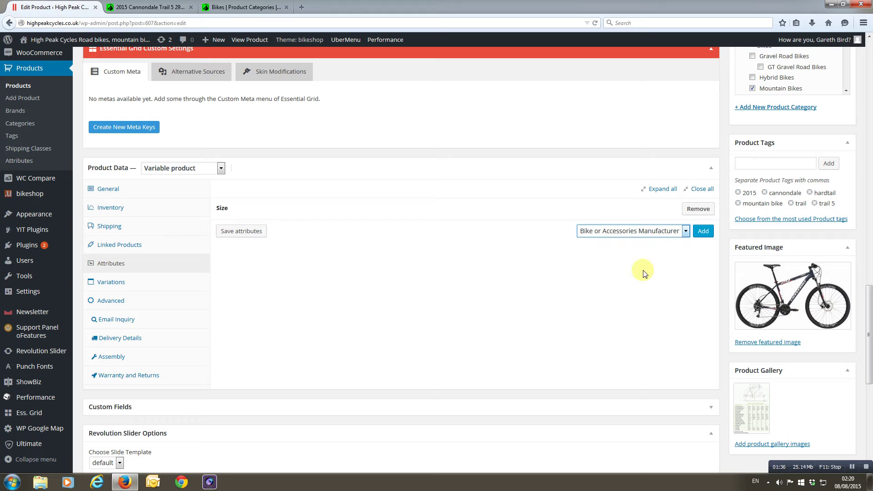
- Add the Bike or Accessories Manufacturer attribute with value Cannondale, then select Style as the next attribute
left_click(700, 232)
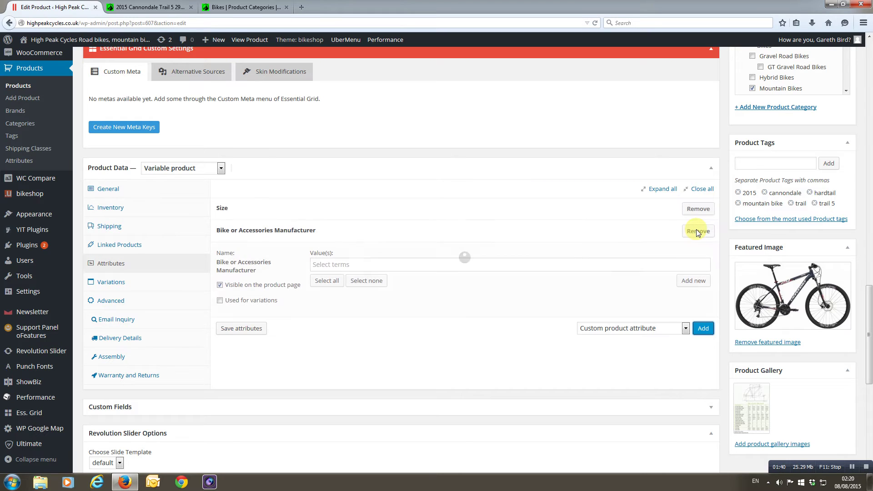
left_click(391, 265)
left_click(355, 309)
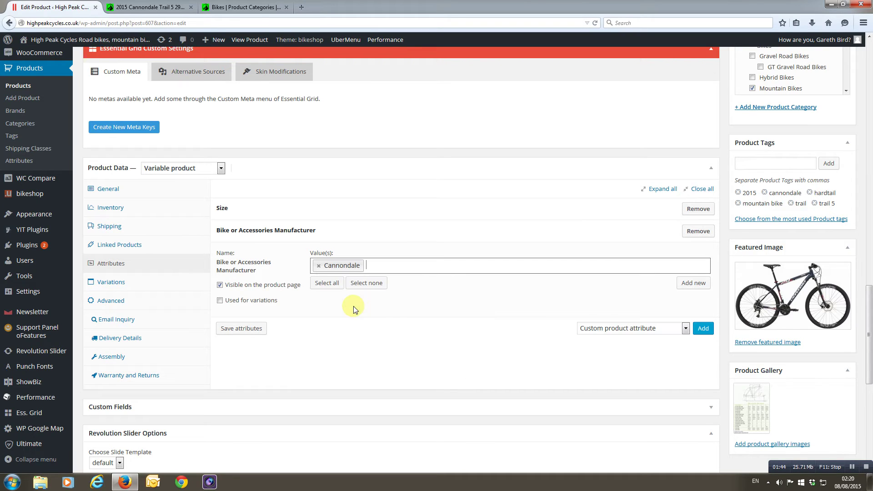
left_click(682, 334)
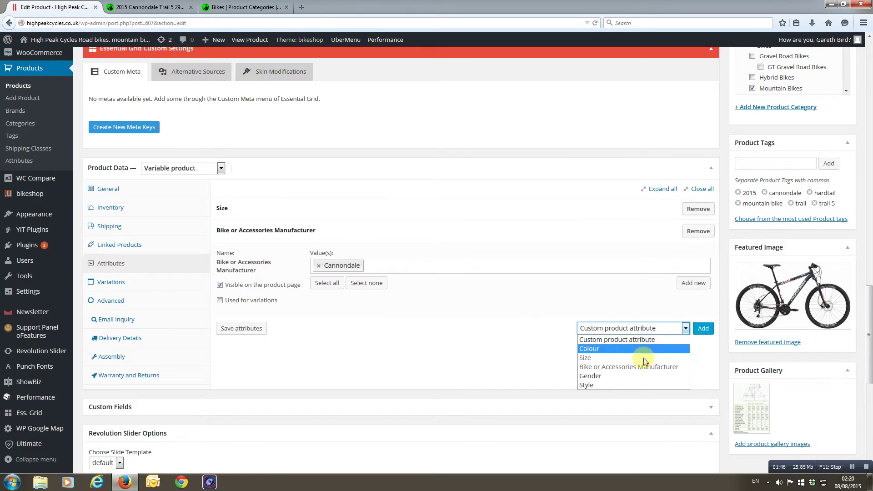
left_click(602, 384)
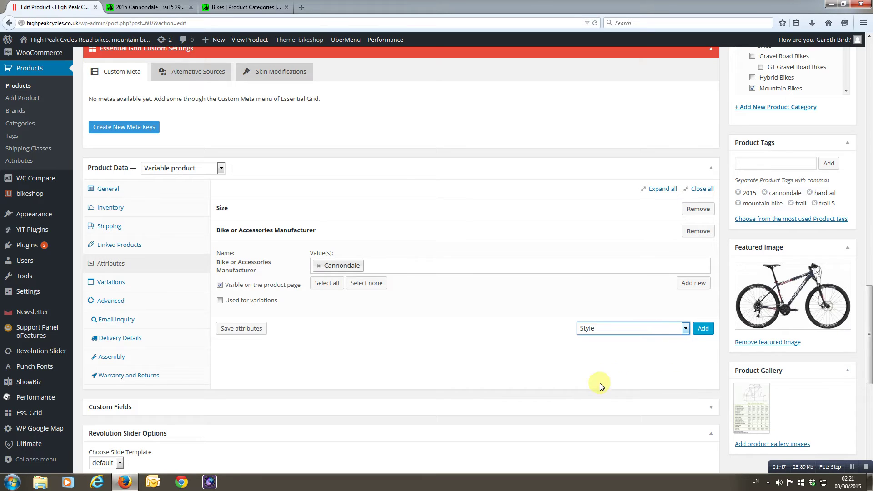
- Add the Style attribute with all terms, then remove Accessories through Hybrid from its values
left_click(703, 328)
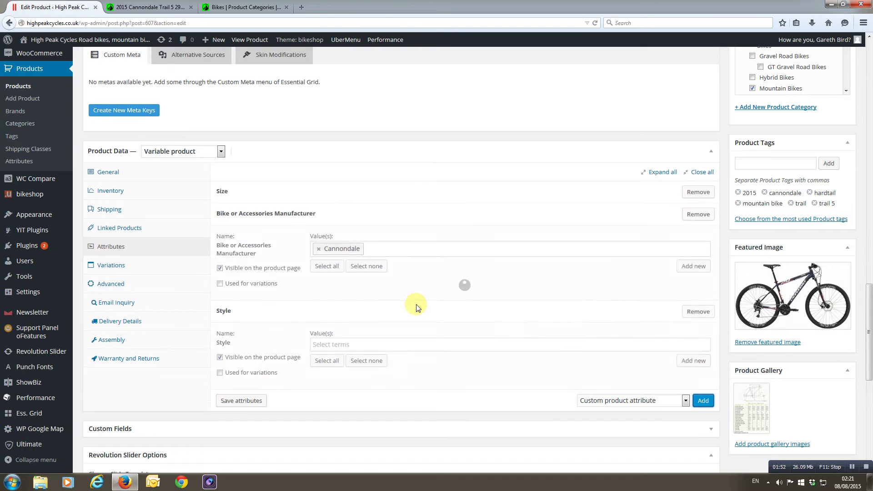
scroll(478, 412, "down", 1)
scroll(477, 411, "down", 1)
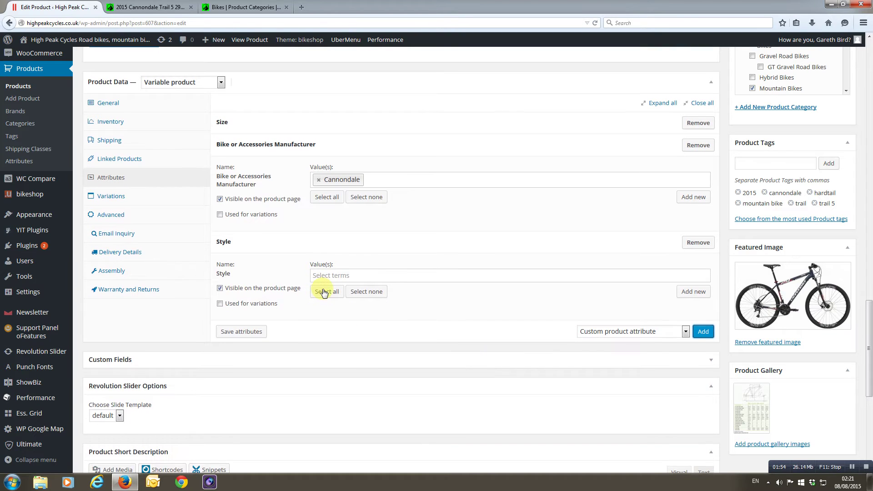
left_click(326, 291)
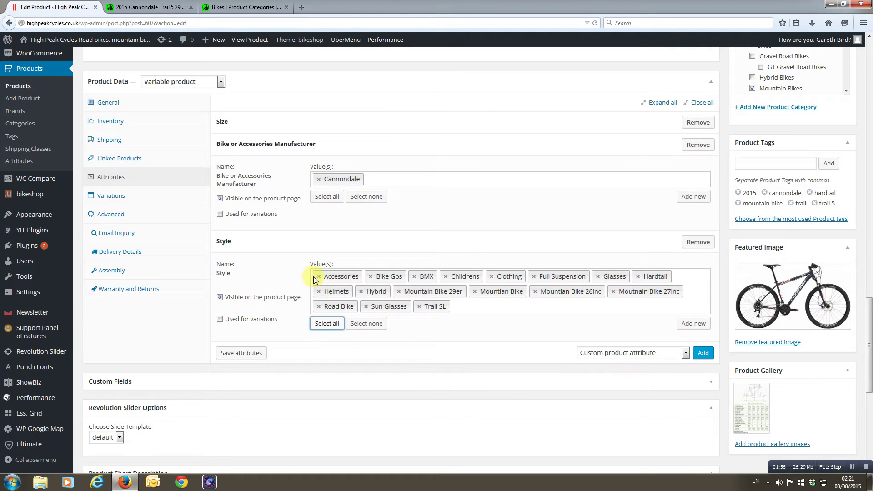
left_click(318, 277)
left_click(319, 277)
left_click(319, 277)
left_click(318, 277)
left_click(318, 277)
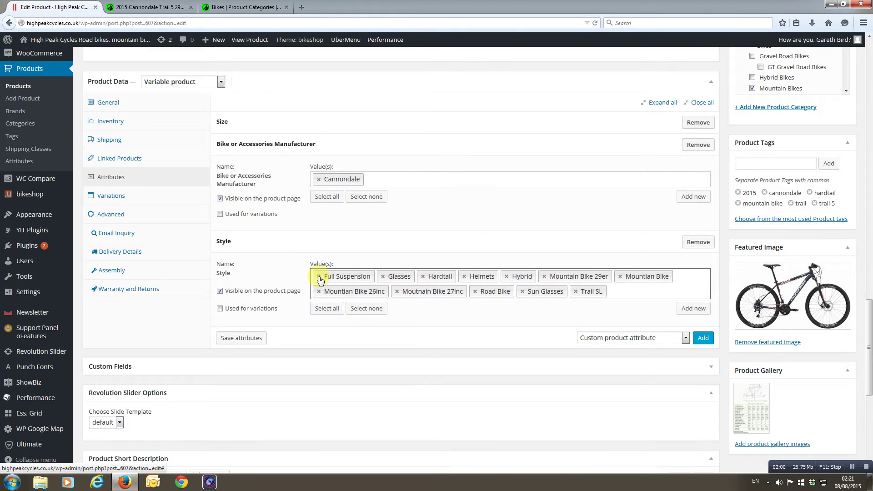
left_click(319, 277)
left_click(319, 277)
left_click(319, 277)
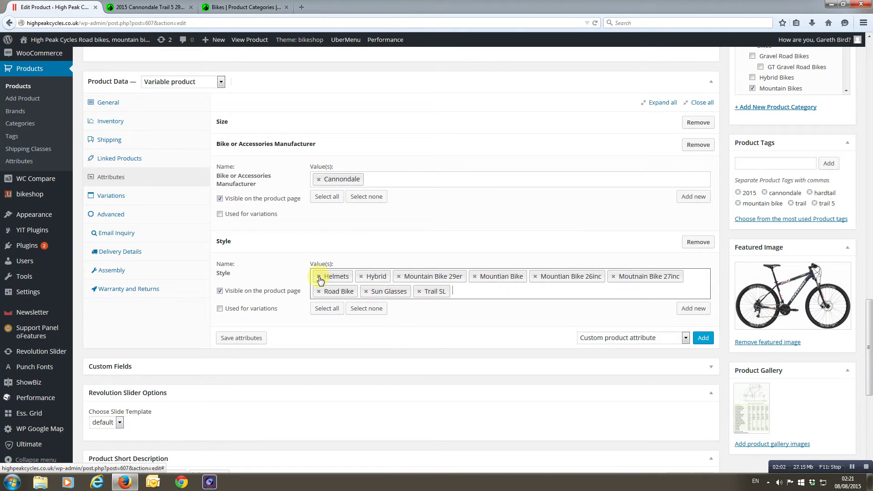
left_click(319, 277)
left_click(318, 276)
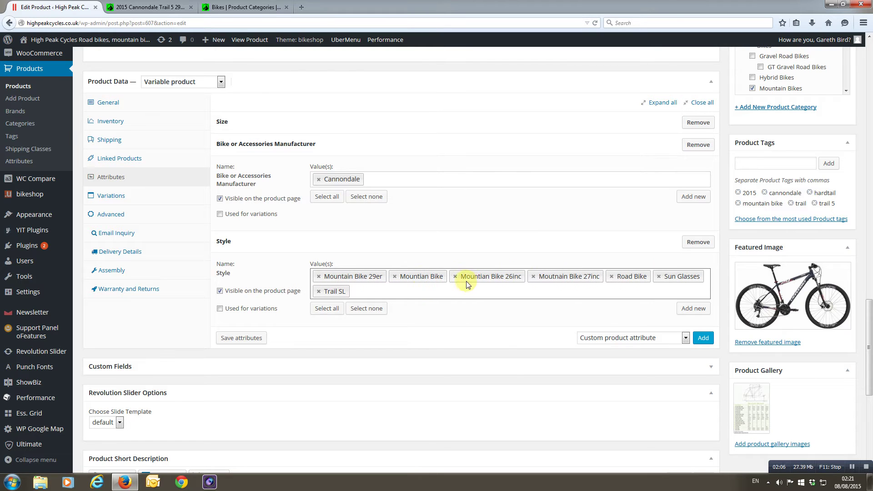
- Remove Mountian Bike 26inc, Moutnain Bike 27inc, Road Bike, Sun Glasses and Trail SL from Style, then add Hardtail
left_click(455, 278)
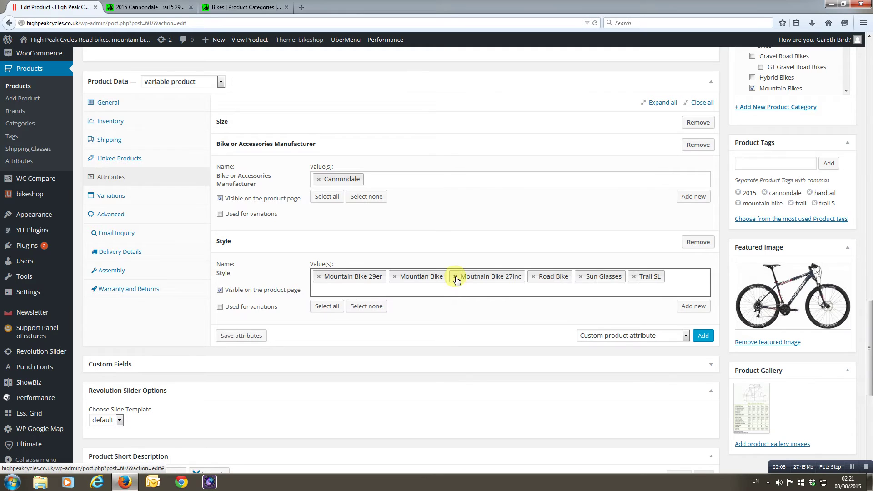
left_click(455, 277)
left_click(455, 277)
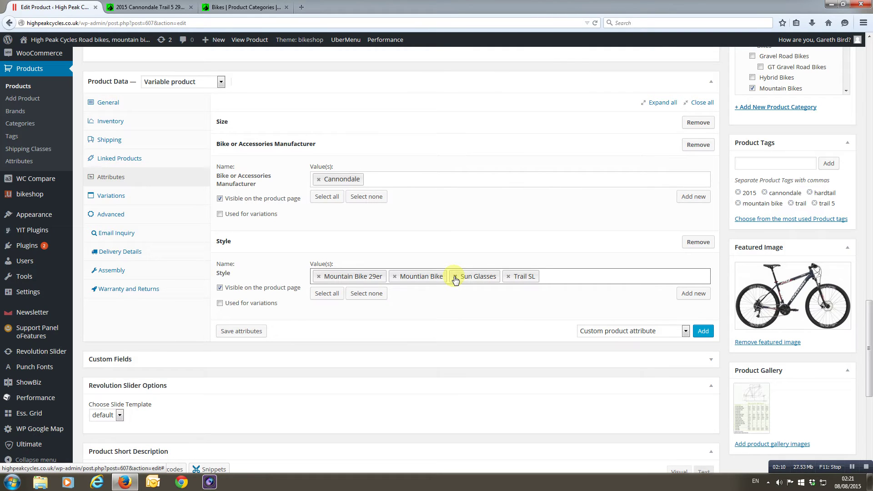
left_click(456, 277)
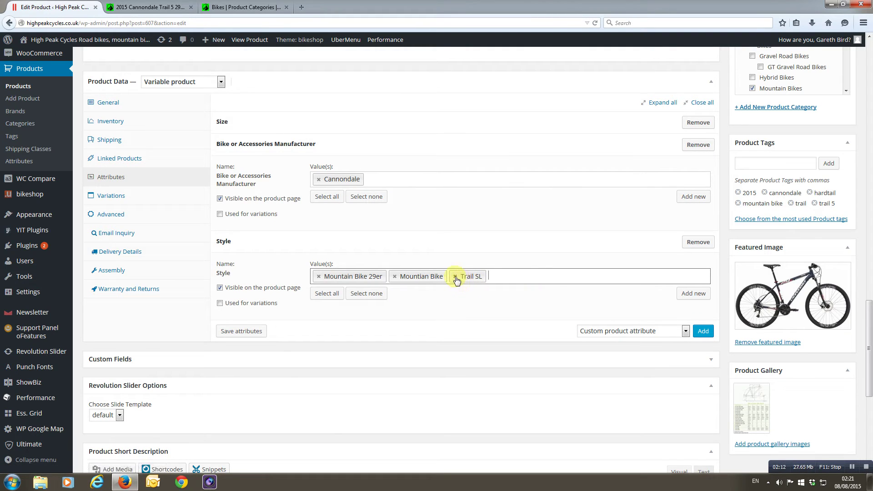
left_click(455, 277)
left_click(456, 277)
scroll(372, 344, "down", 2)
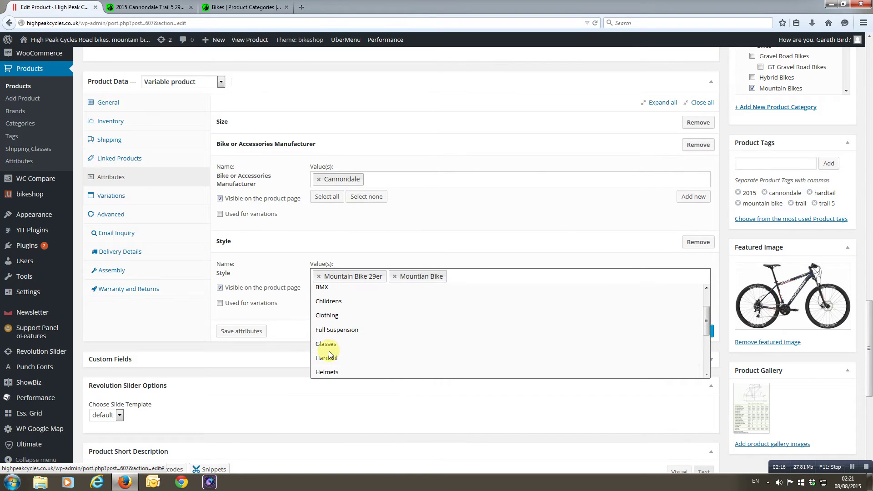
left_click(329, 353)
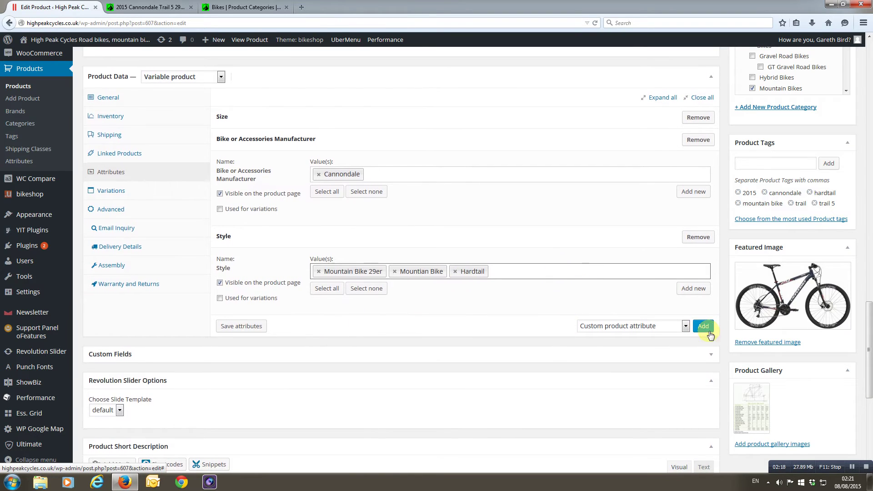
- Add a Gender attribute to the product with the values Unisex and Male
left_click(686, 328)
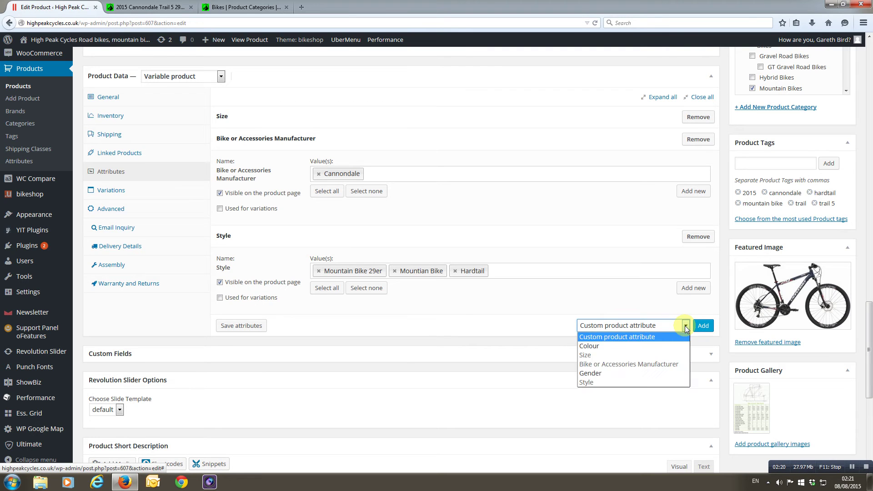
left_click(589, 373)
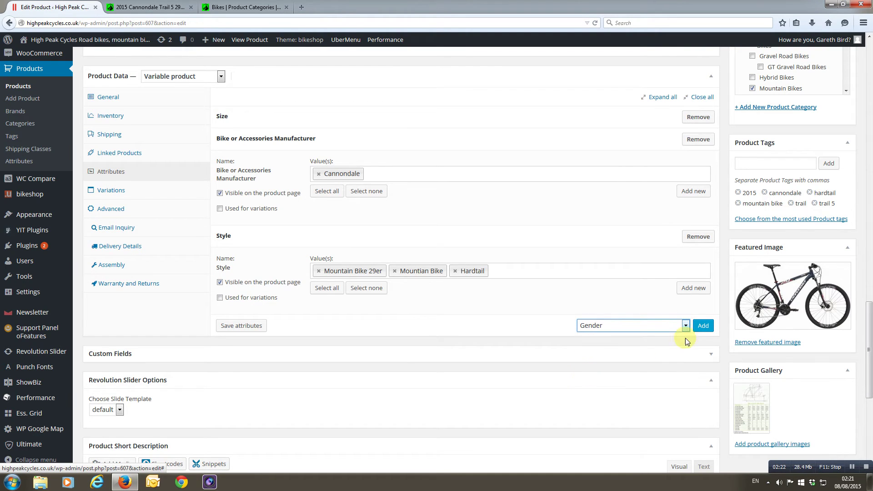
left_click(699, 326)
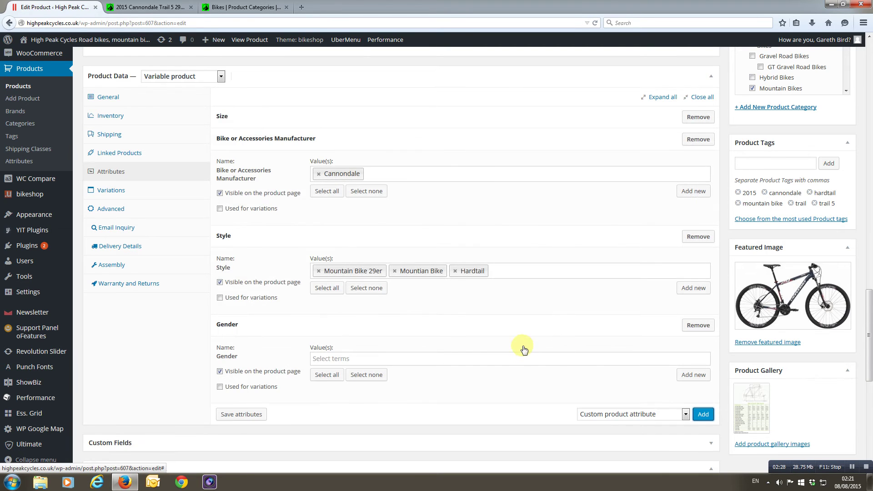
scroll(591, 350, "down", 2)
left_click(522, 298)
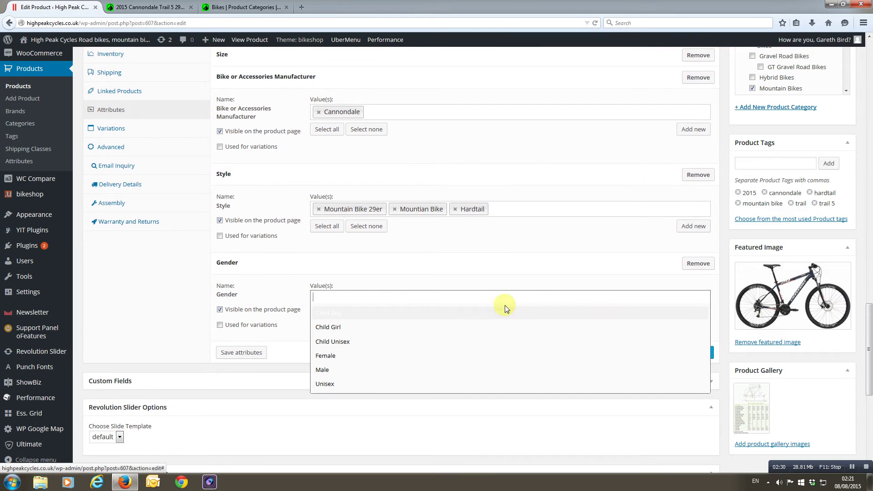
left_click(362, 384)
left_click(370, 299)
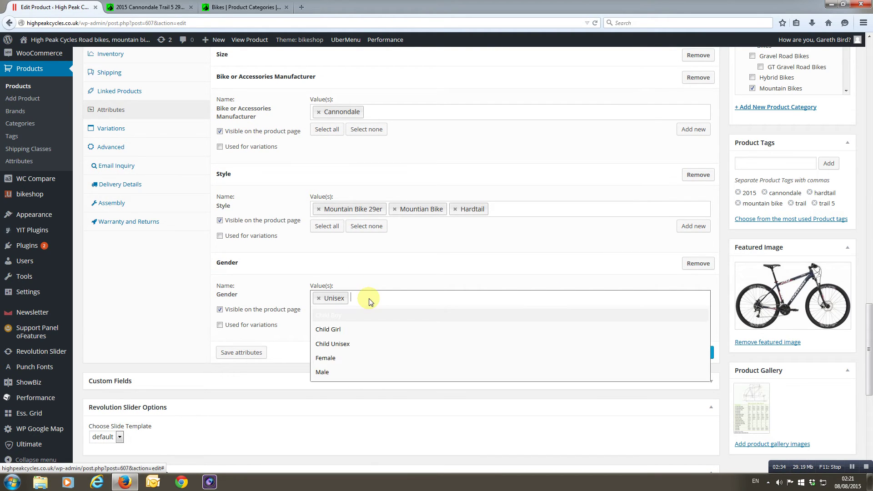
left_click(359, 372)
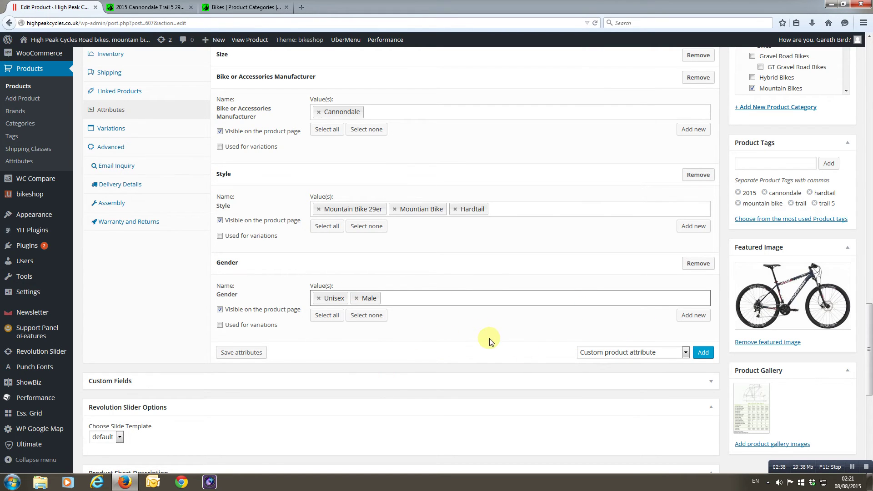
- Save the product's Manufacturer, Style and Gender attributes
left_click(262, 361)
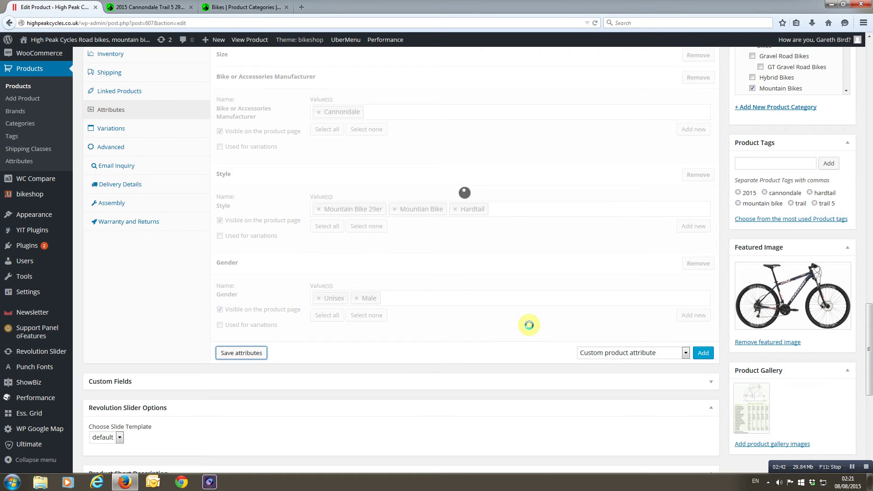
scroll(571, 287, "up", 3)
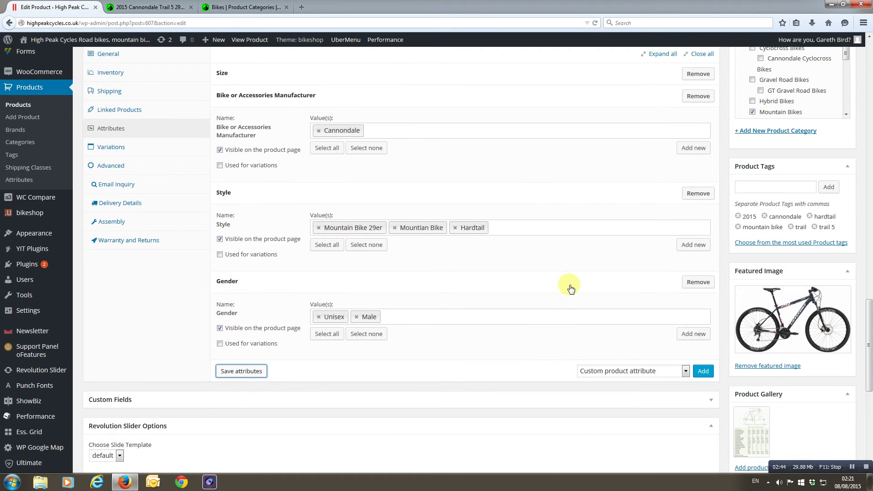
scroll(515, 226, "up", 5)
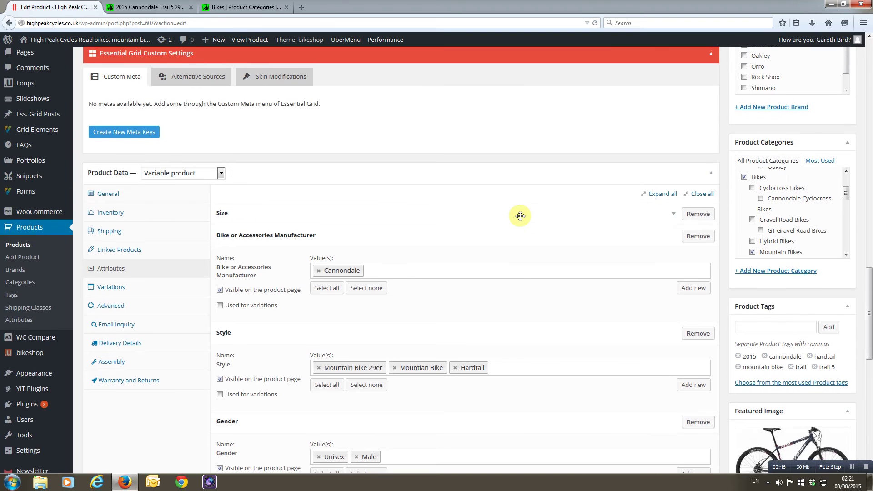
scroll(558, 195, "up", 3)
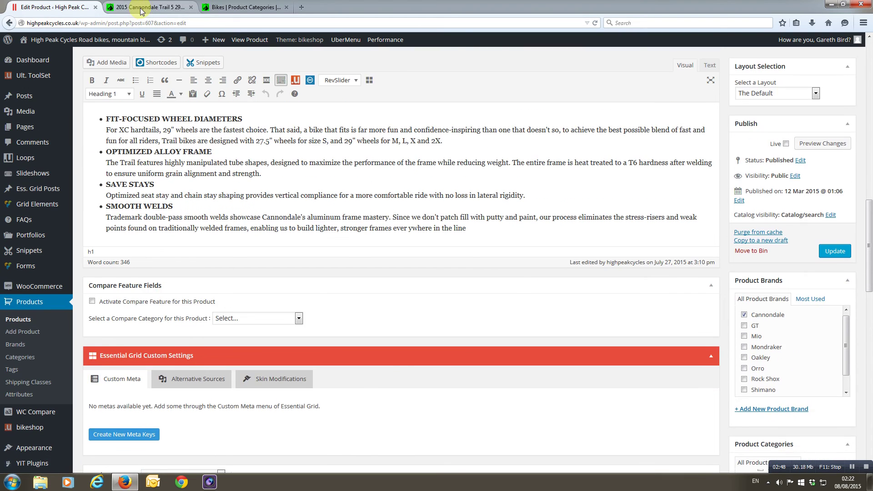
- Reload the live Trail 5 29er page and view Additional Information listing Manufacturer, Style and Gender
left_click(141, 7)
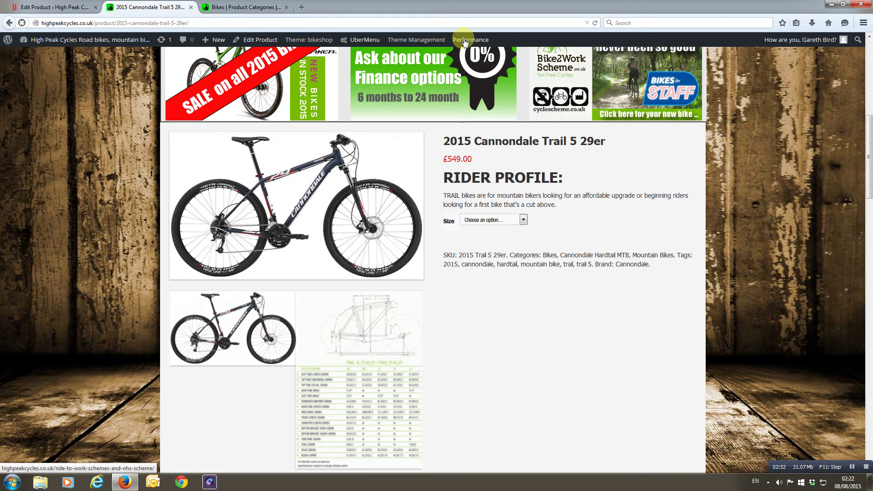
left_click(594, 22)
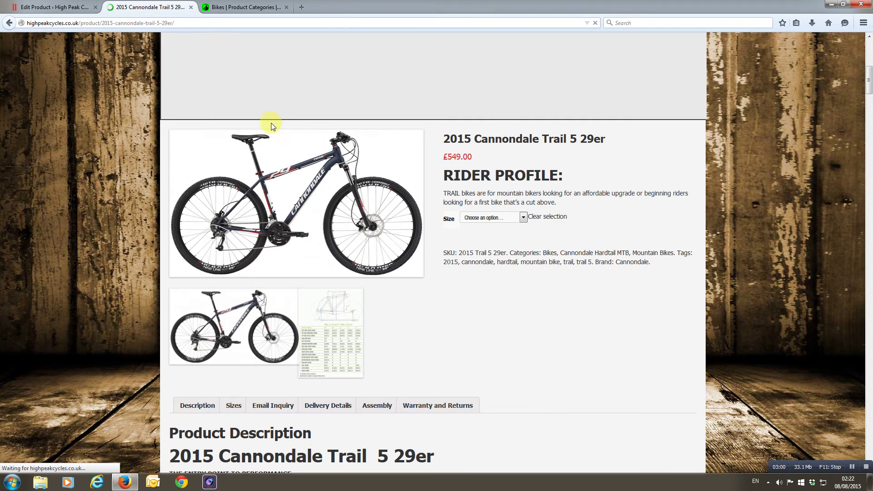
scroll(293, 191, "down", 5)
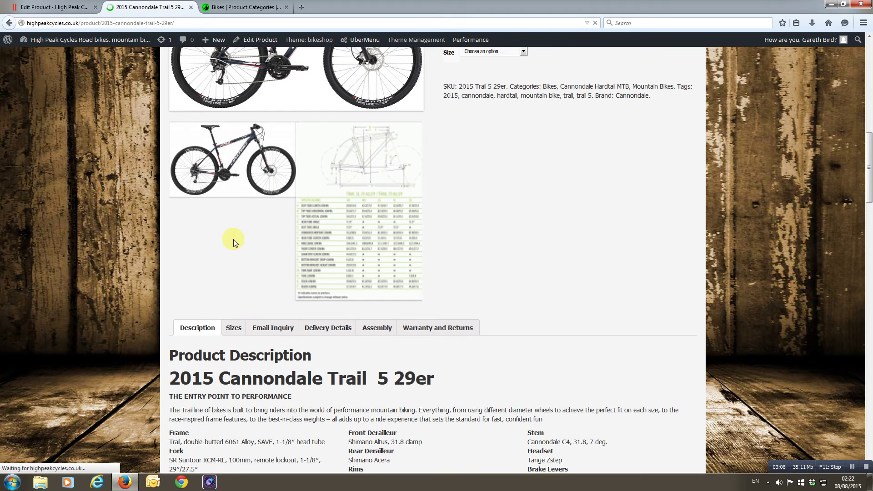
scroll(114, 98, "up", 5)
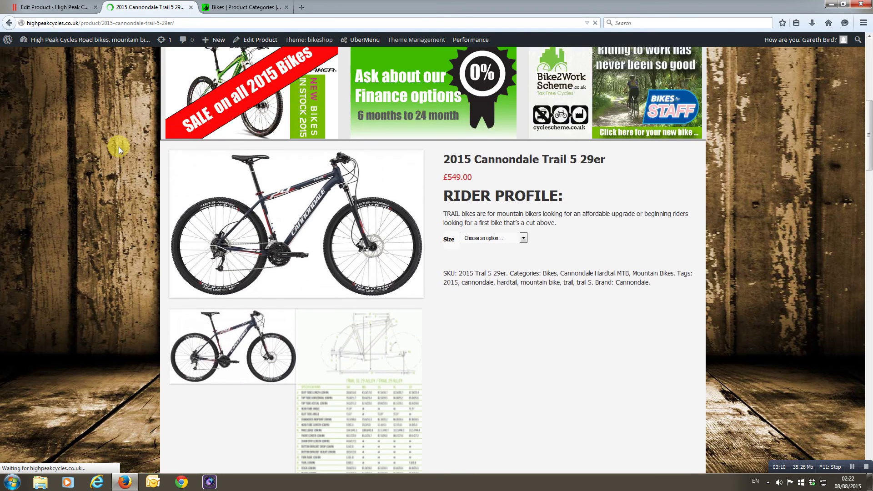
scroll(432, 354, "down", 7)
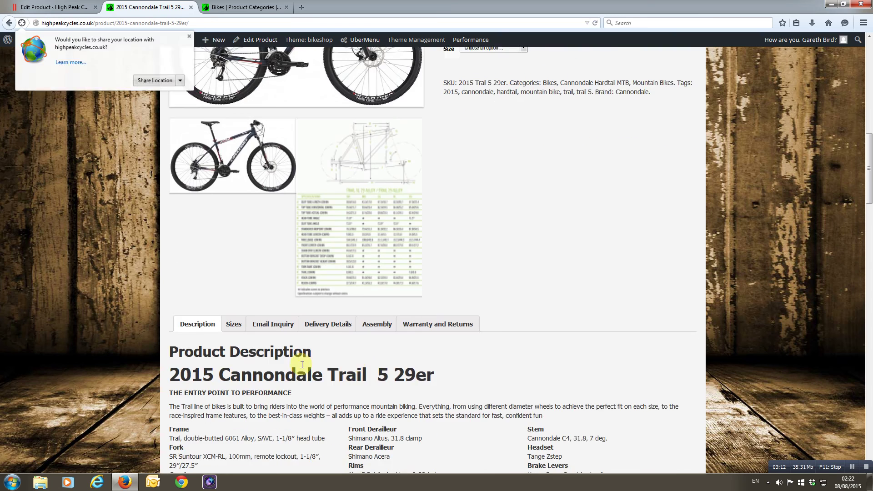
left_click(170, 81)
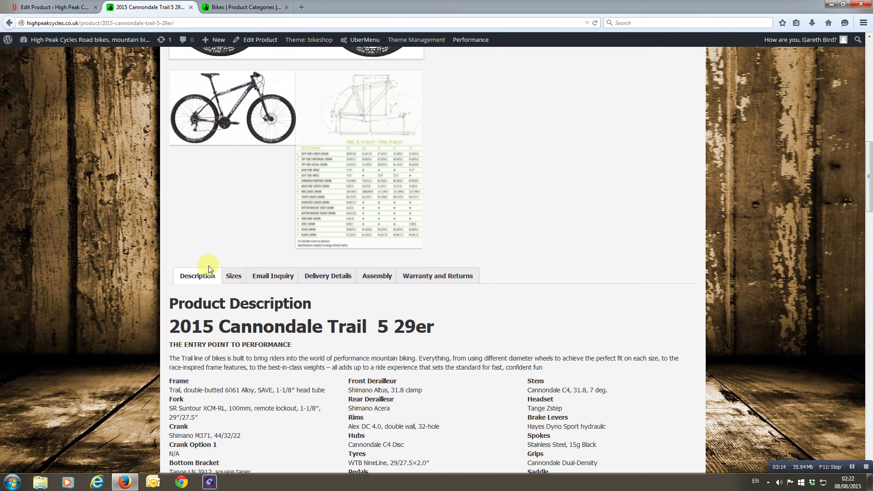
left_click(233, 276)
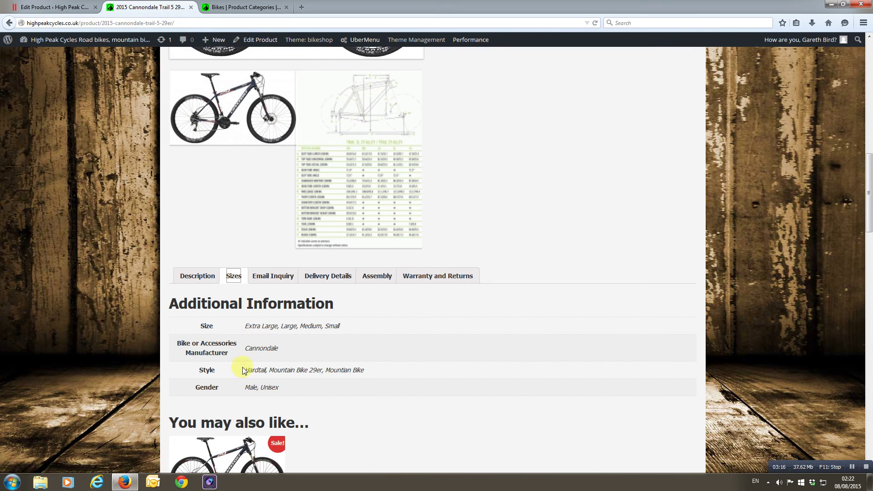
- Filter the Bikes listing to Manufacturer Cannondale and Style Mountain Bike 29er
left_click(234, 7)
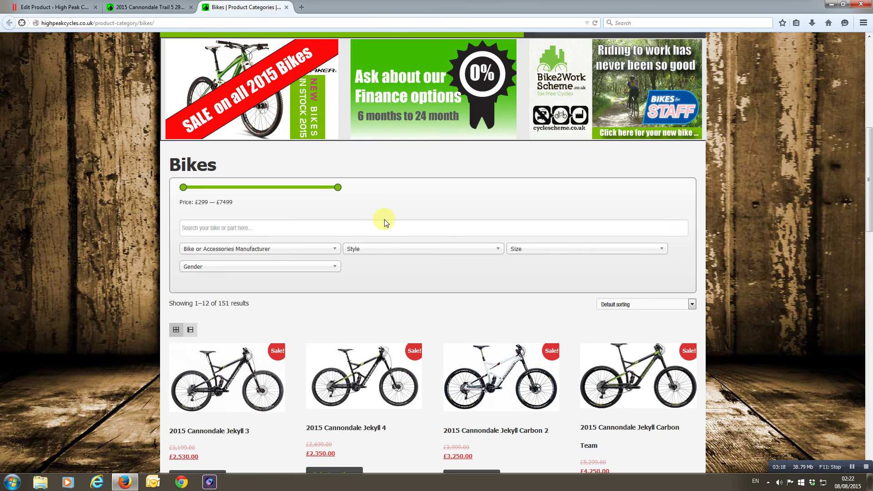
left_click(328, 250)
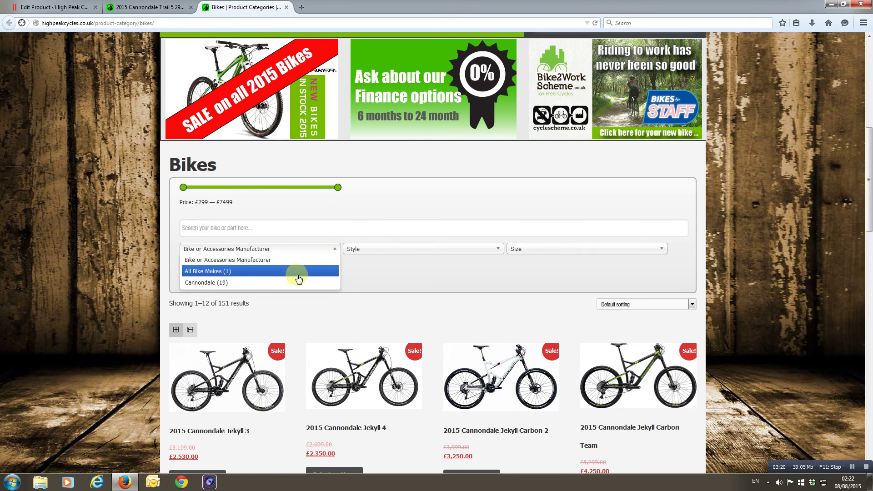
left_click(287, 284)
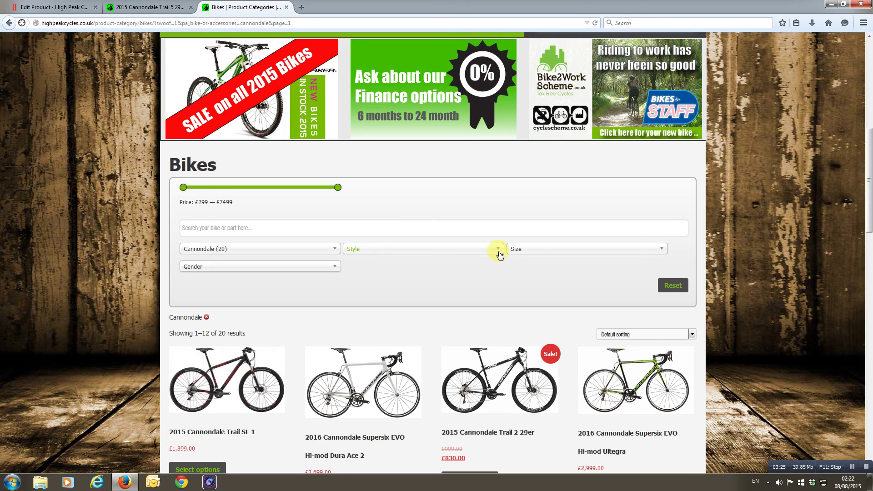
left_click(498, 250)
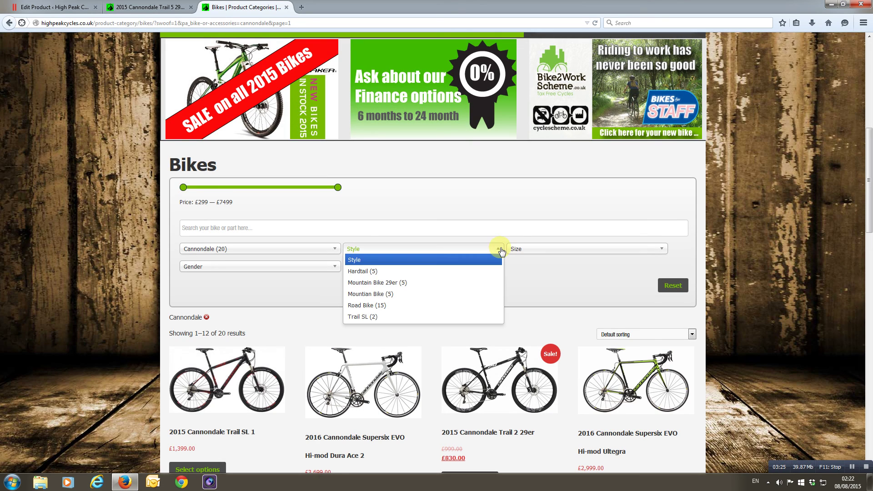
left_click(475, 282)
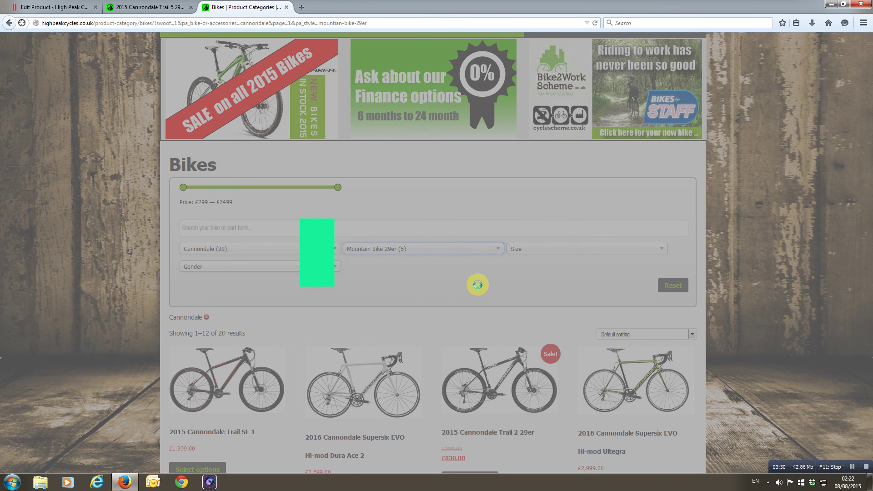
scroll(487, 286, "down", 2)
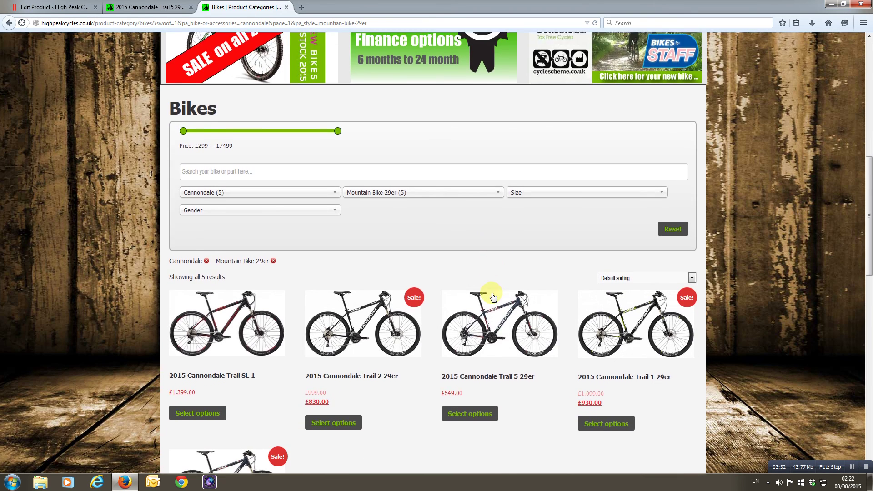
scroll(494, 296, "down", 3)
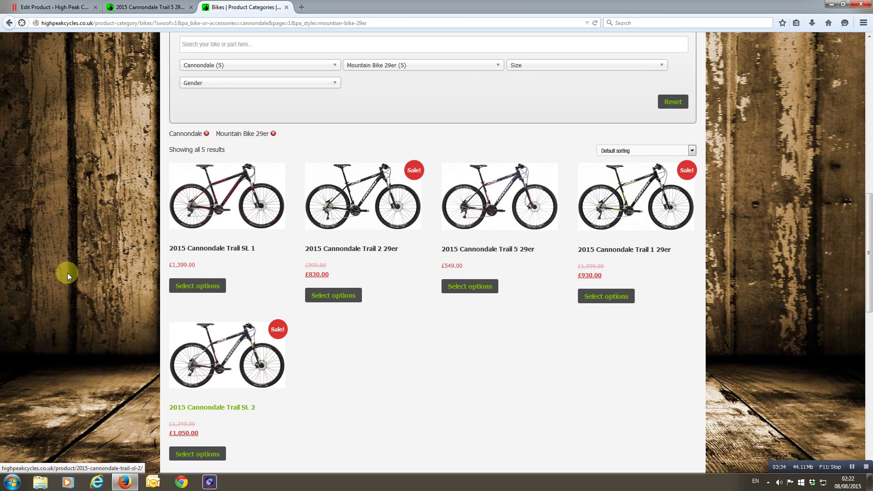